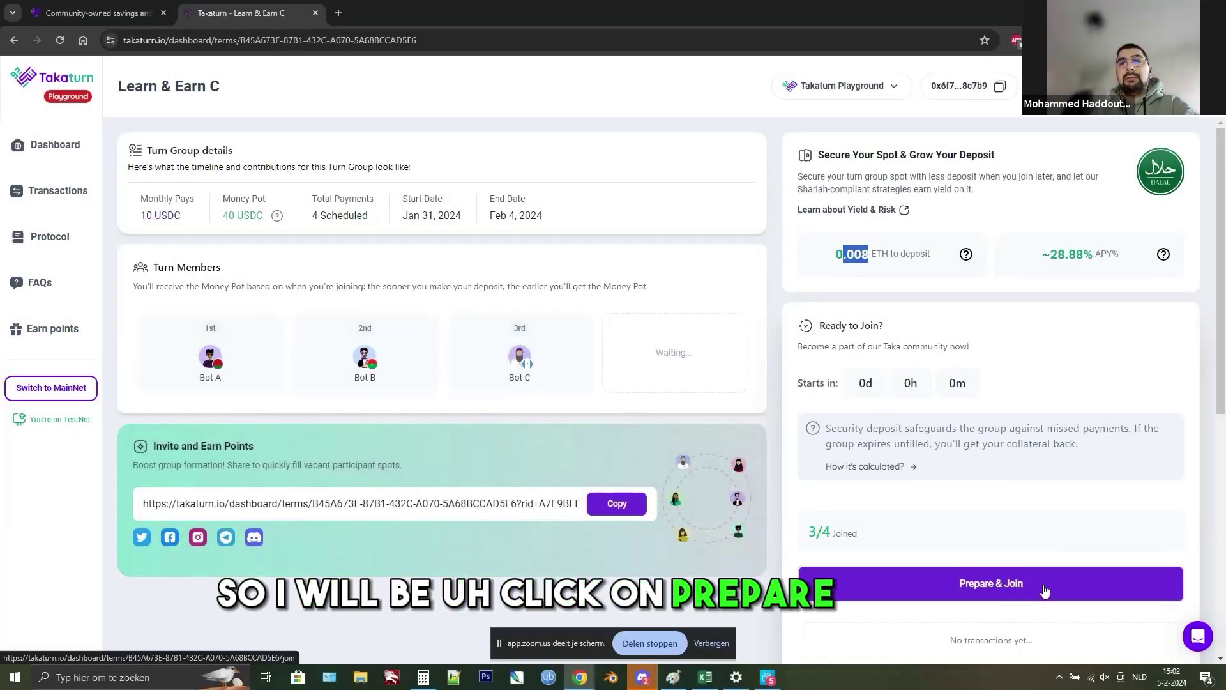
- Open the Prepare & Join deposit form for the Learn & Earn C turn group
{"action": "left_click", "coordinate": [1043, 587]}
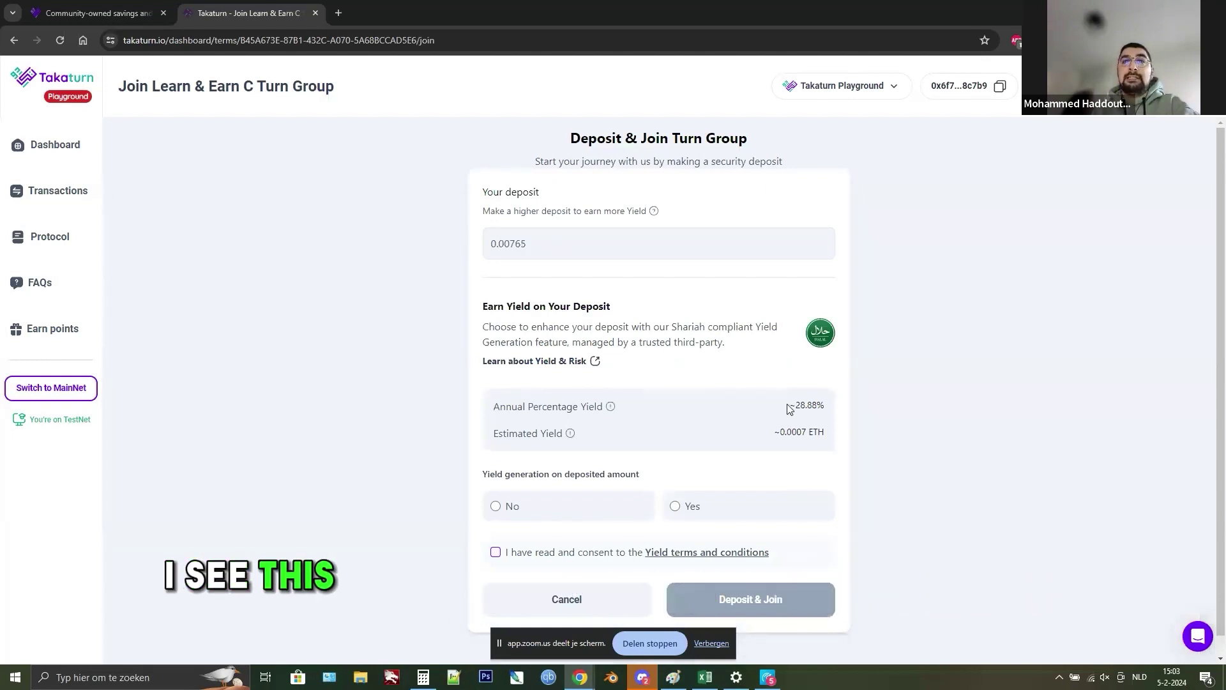
- Replace the 0.00765 deposit amount with 0.01 ETH
{"action": "left_click_drag", "start_coordinate": [505, 244], "coordinate": [600, 257]}
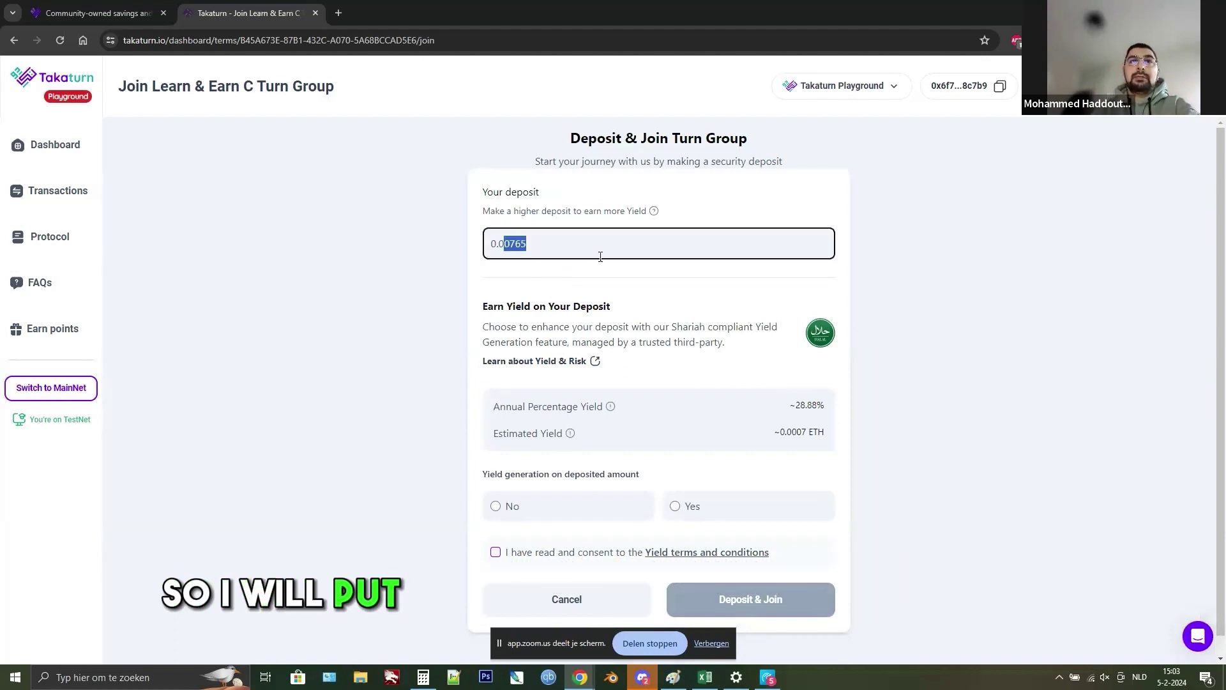
{"action": "type", "text": "0.01"}
{"action": "left_click", "coordinate": [964, 272]}
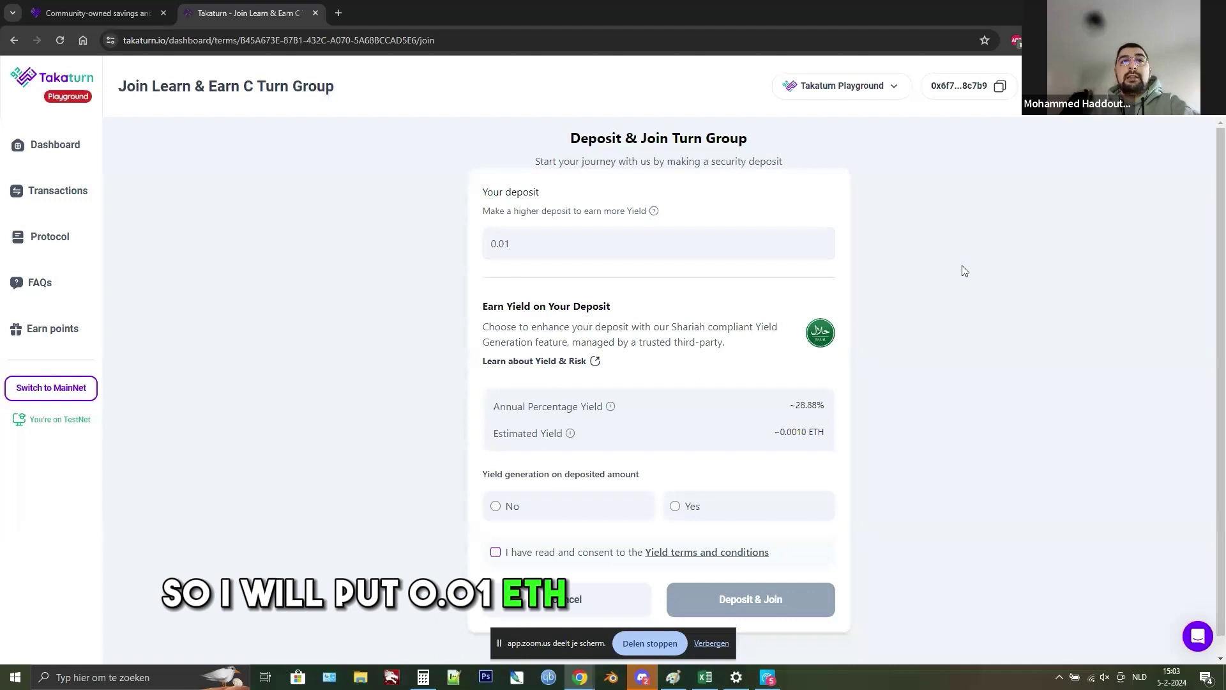
{"action": "scroll", "coordinate": [408, 237], "scroll_direction": "down", "scroll_amount": 1}
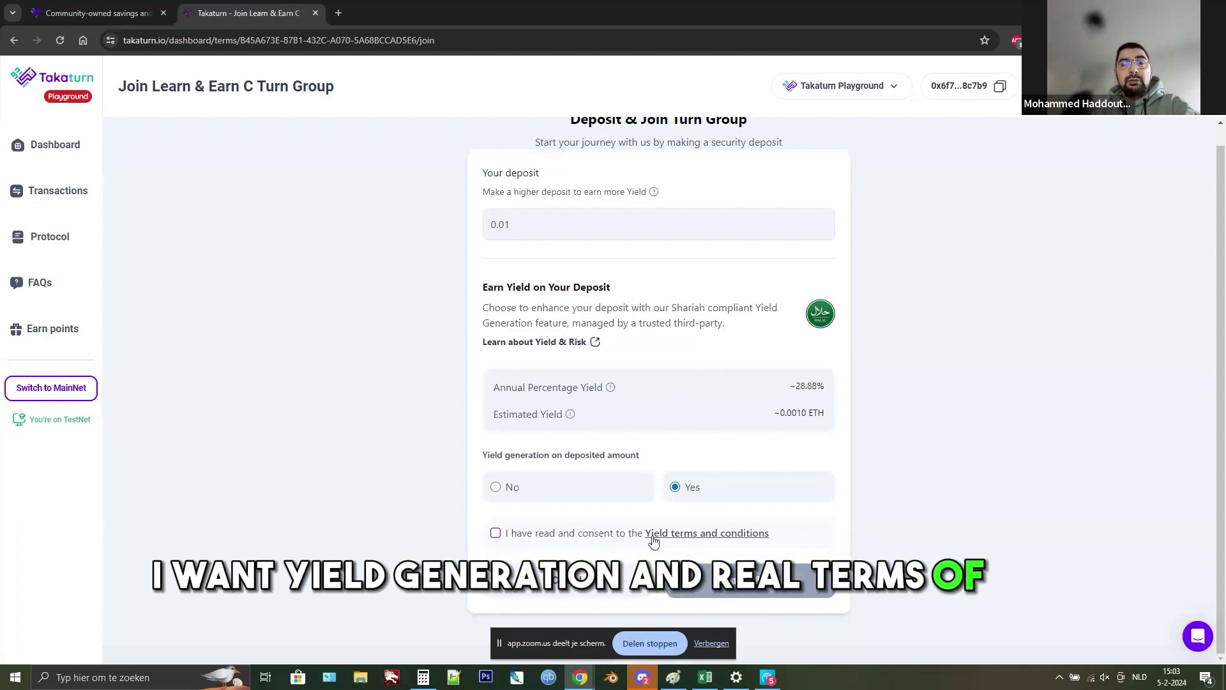
- Consent to the yield generation terms and conditions
{"action": "left_click", "coordinate": [496, 533]}
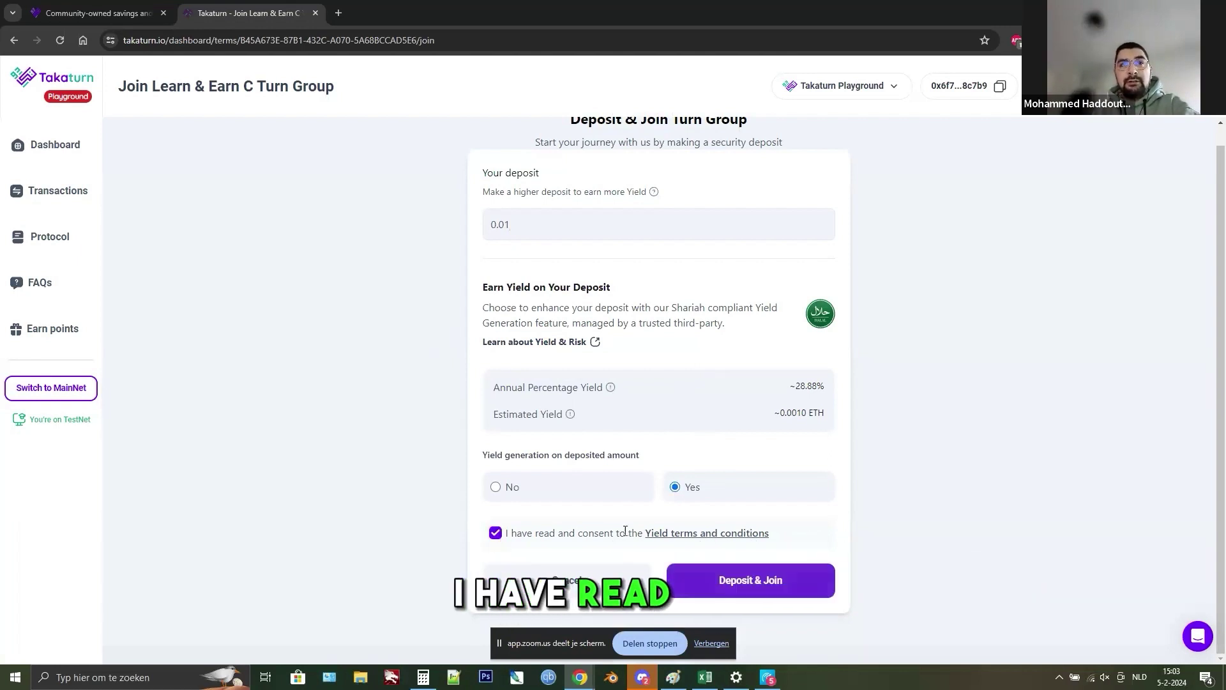
- Submit Deposit & Join and confirm the 0.01 ETH transaction in MetaMask
{"action": "left_click", "coordinate": [726, 591]}
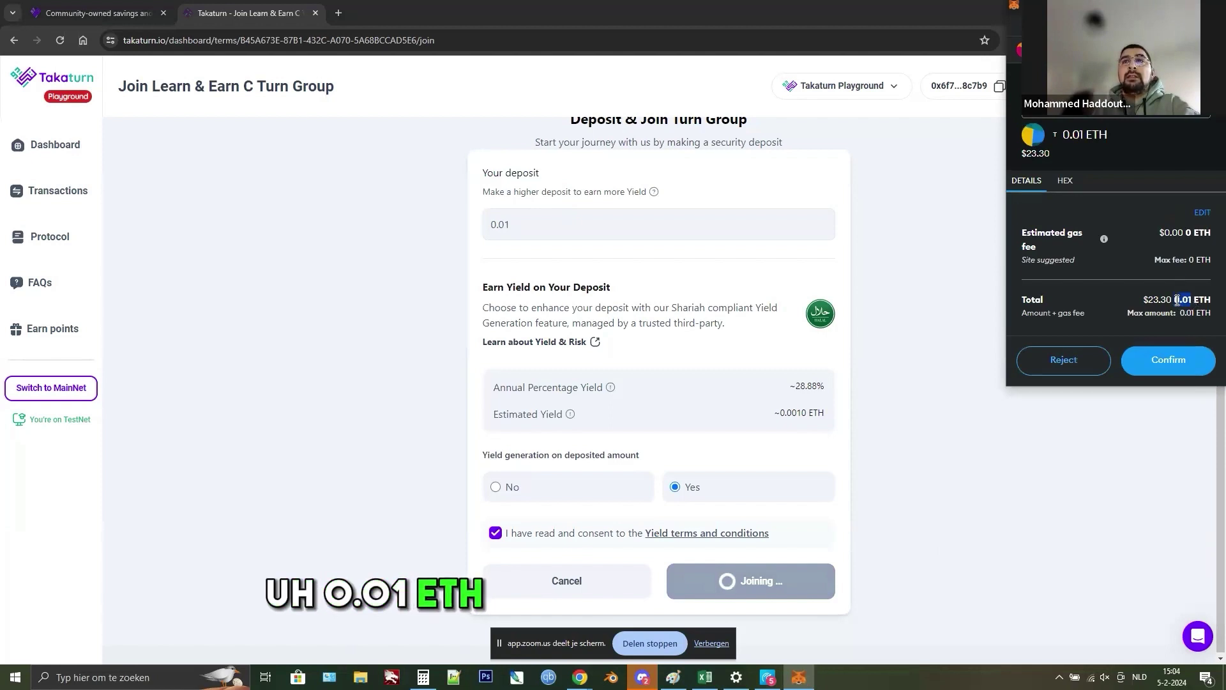
{"action": "left_click", "coordinate": [1191, 364]}
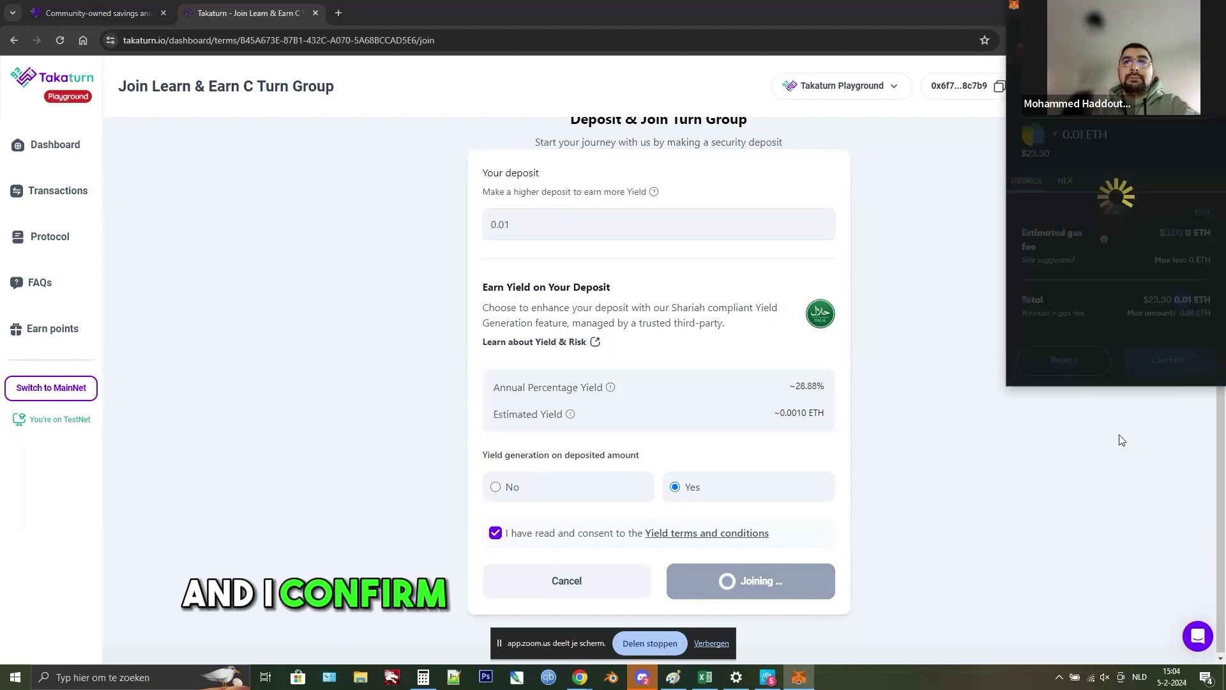